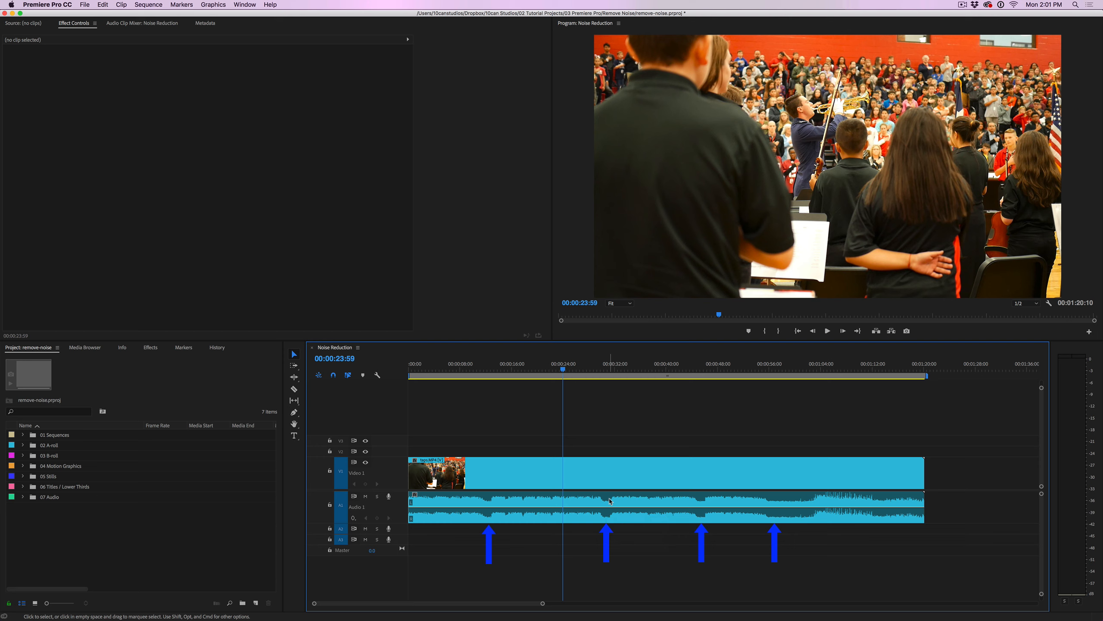
Play the concert sequence from about 00:00:30:00 to hear its background noise
click(601, 369)
key(space)
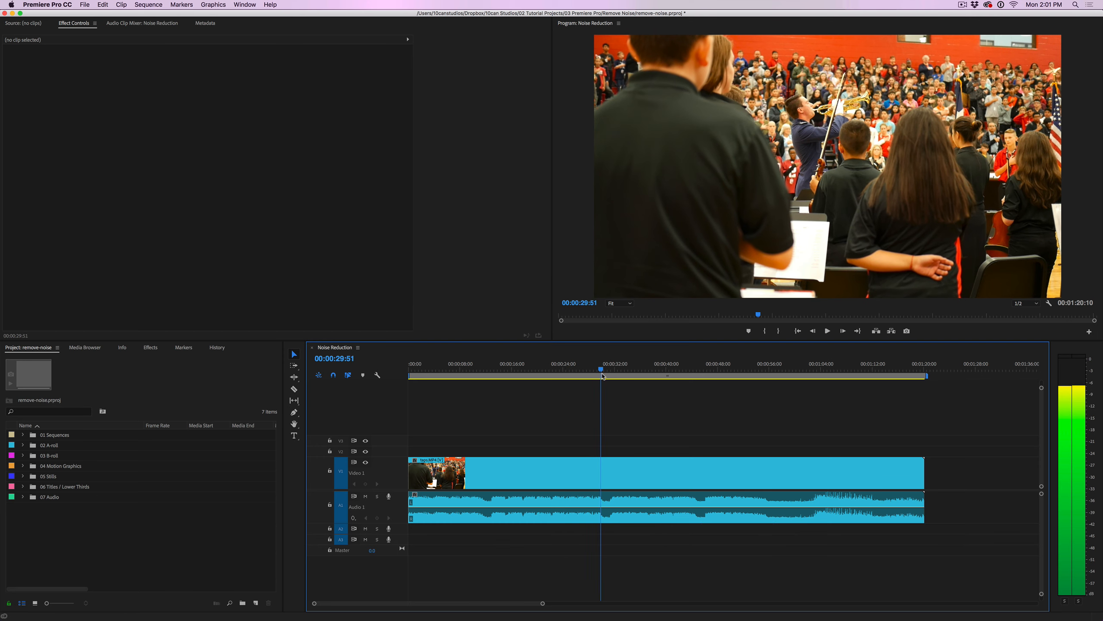
Listen to the hiss from 00:00:56:16 to 00:00:58:10, then select the concert clip on the timeline
drag(602, 374, 603, 375)
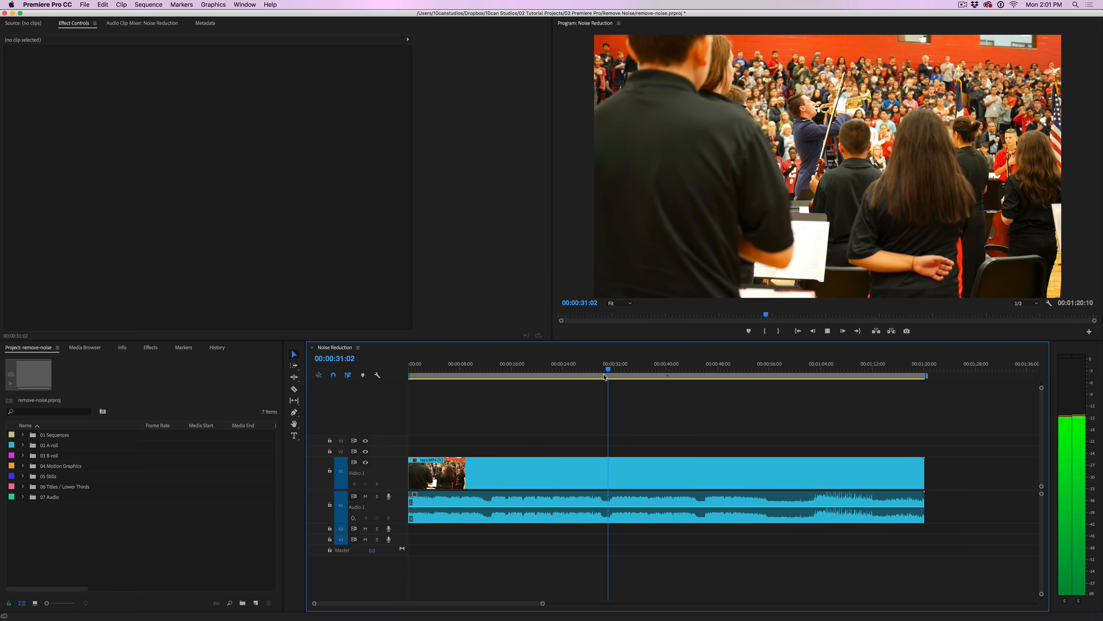
key(space)
mouse_move(772, 371)
mouse_down()
mouse_move(761, 377)
mouse_move(773, 381)
mouse_up()
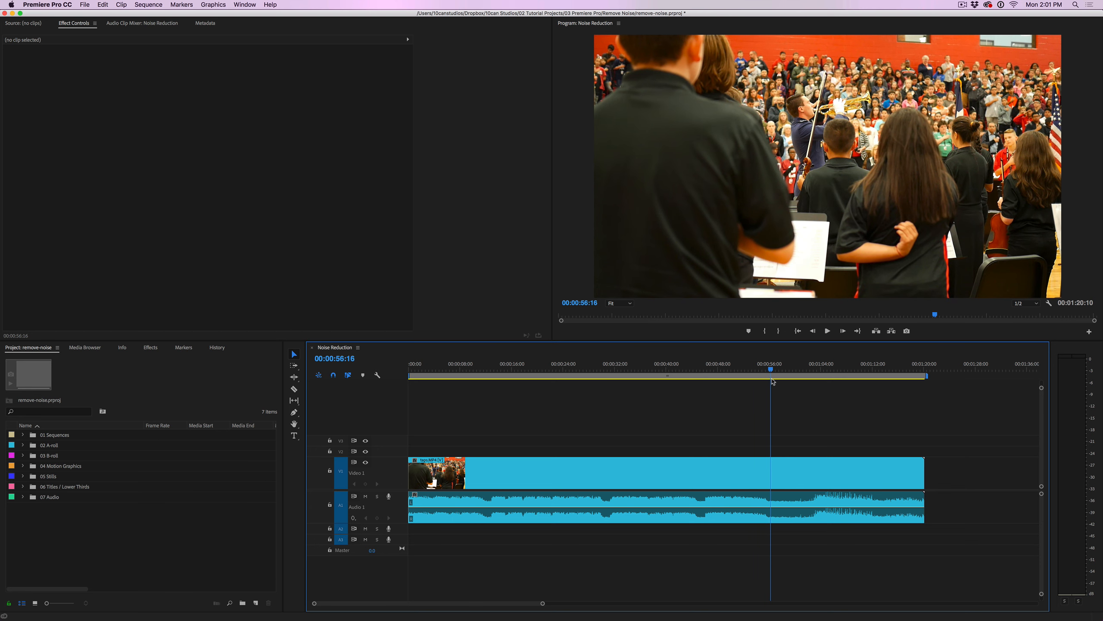
key(space)
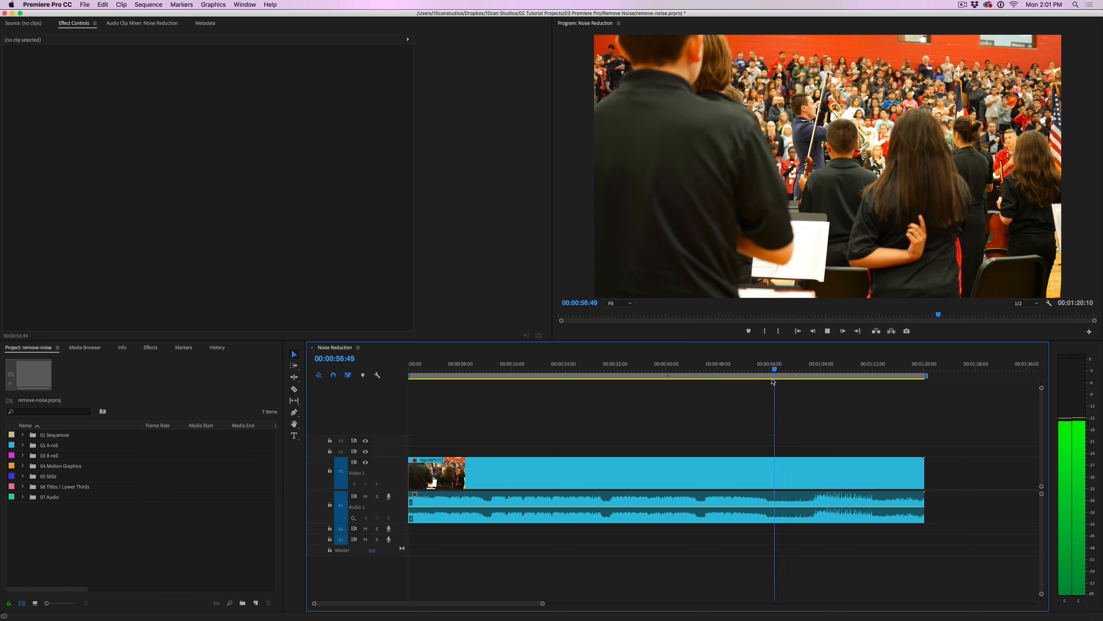
key(space)
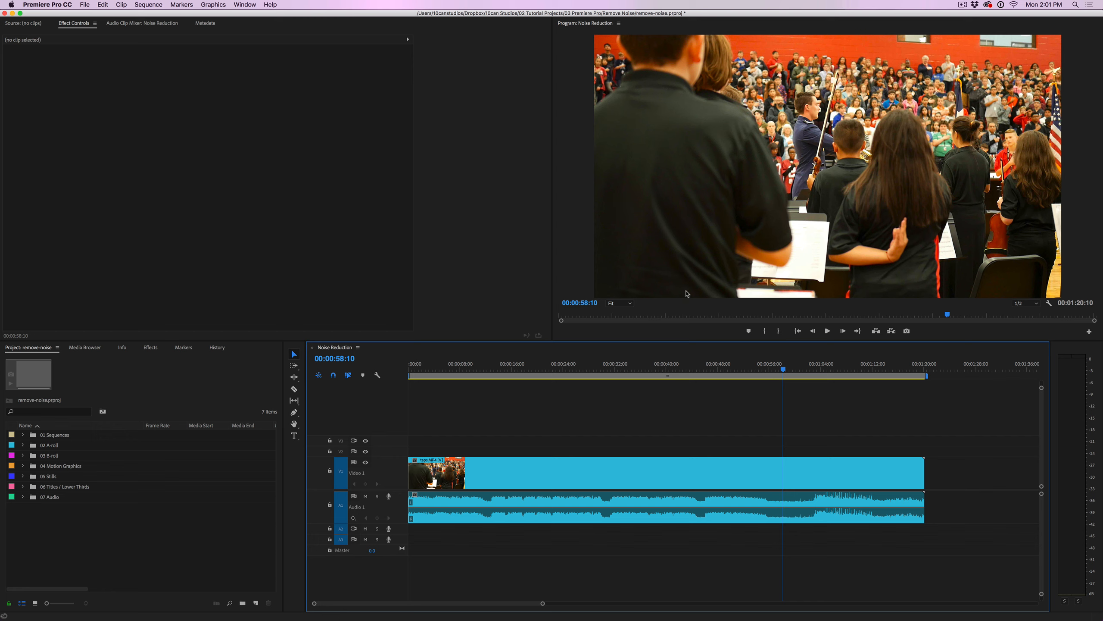
click(526, 501)
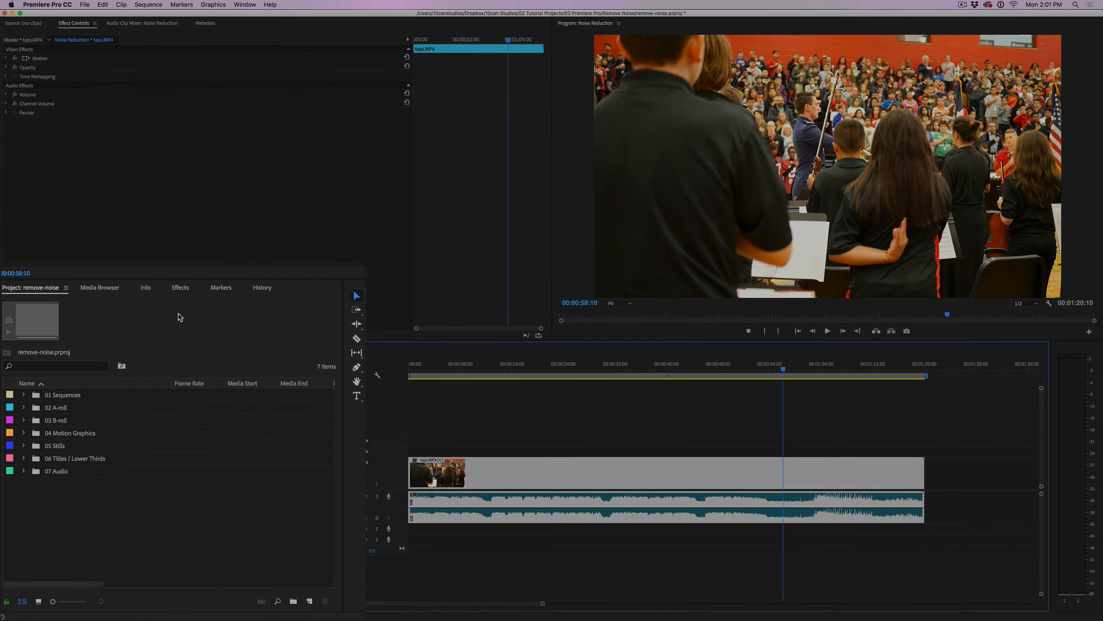
Drag Adaptive Noise Reduction from the Audio Effects folder onto the A1 concert audio clip
click(216, 221)
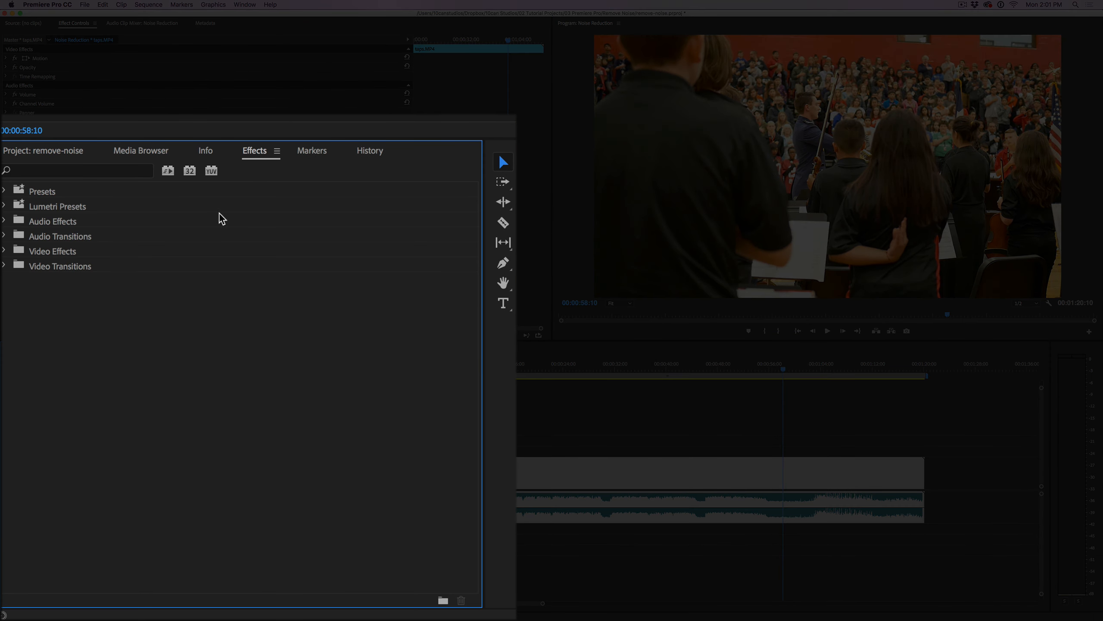
click(5, 221)
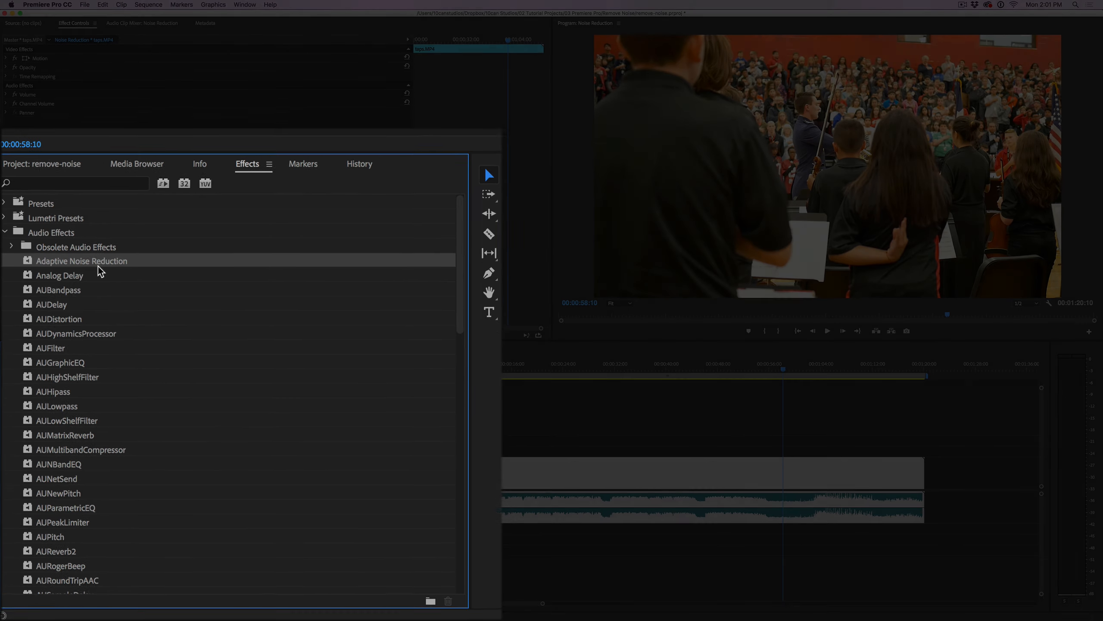
drag(24, 408, 661, 496)
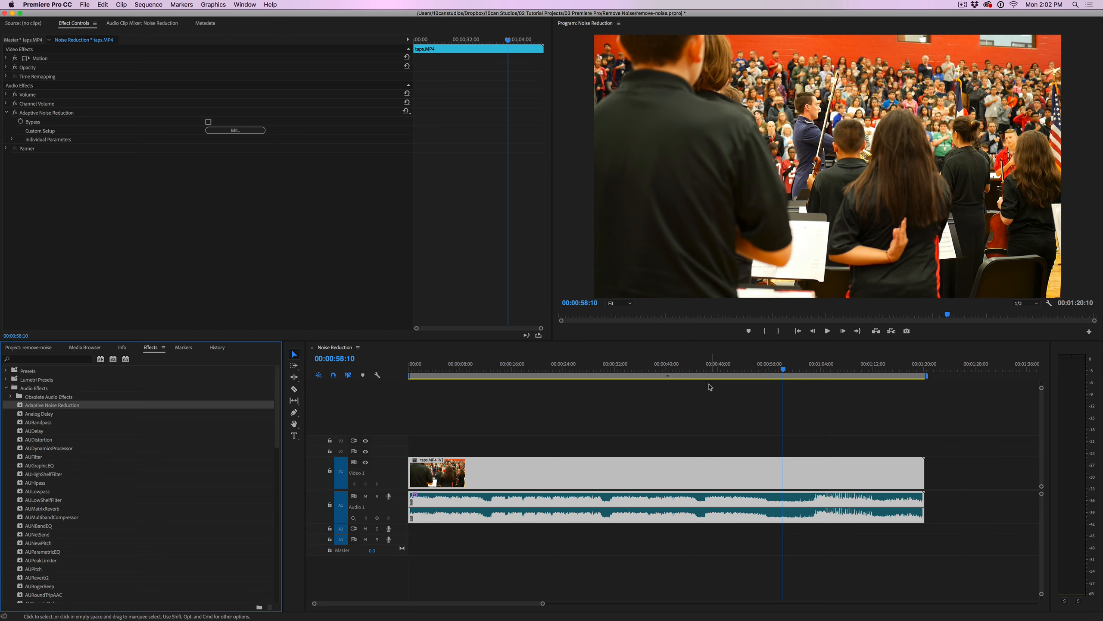
Preview the noise-reduced audio around 00:00:44, then undo the Adaptive Noise Reduction effect
click(696, 376)
drag(696, 377, 692, 378)
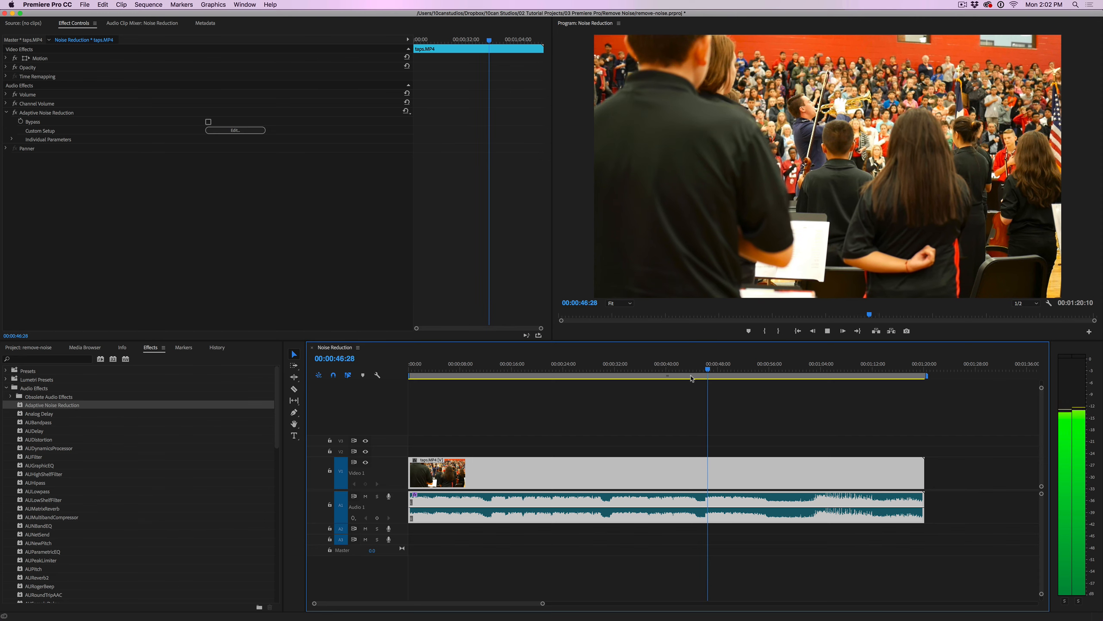
key(space)
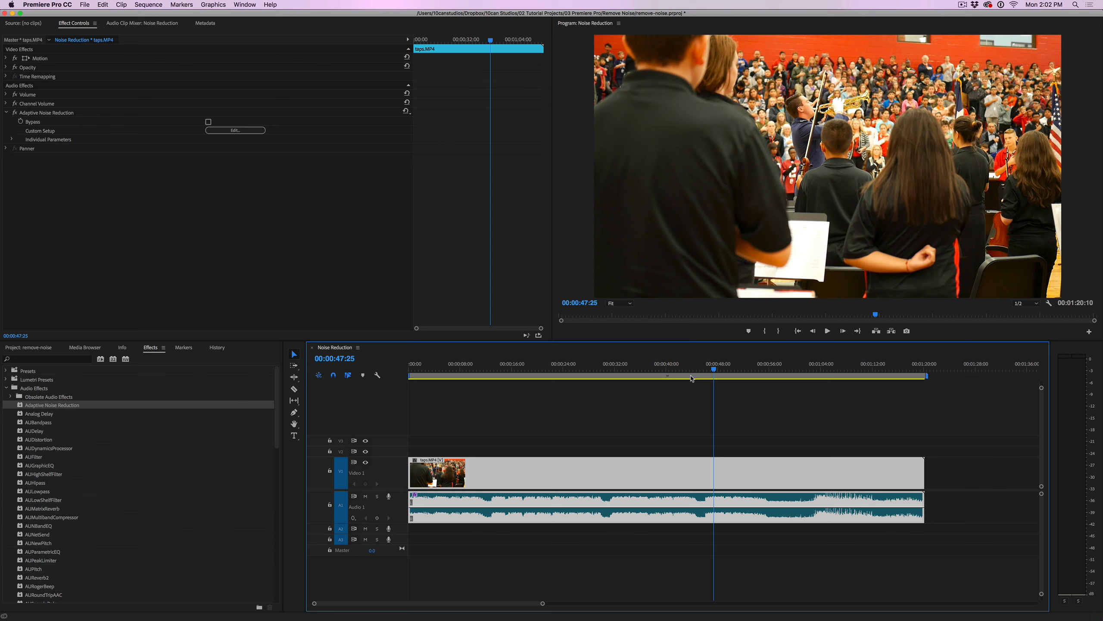
key(super+z)
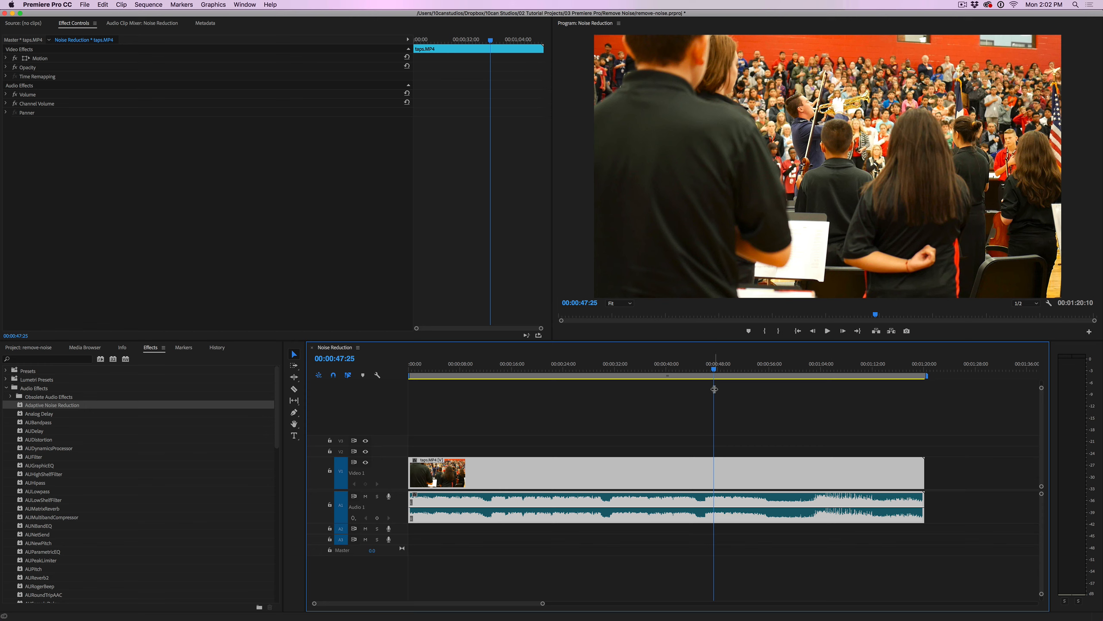
Send the A1 concert audio to Adobe Audition with Edit Clip in Adobe Audition
right_click(659, 508)
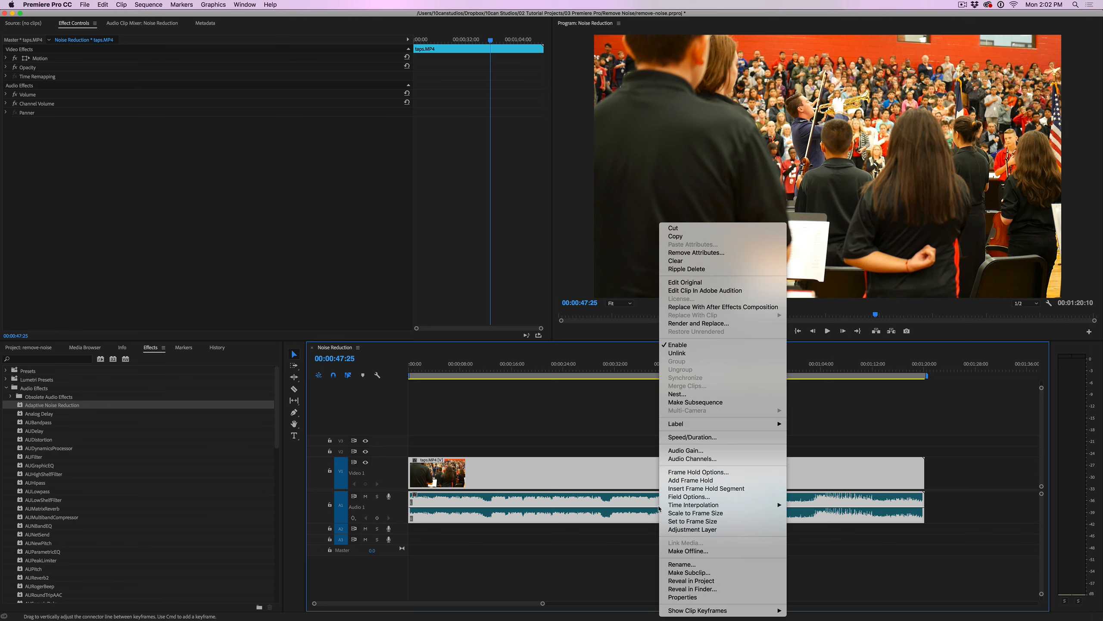
click(734, 292)
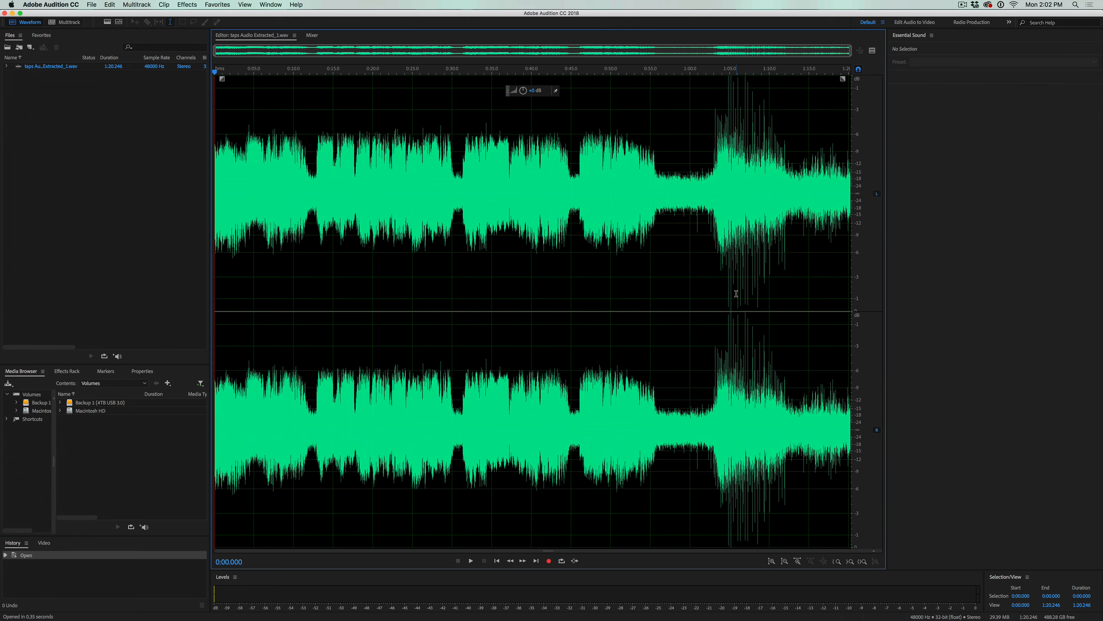
Play from about 0:55, then select the noise-only stretch starting at 0:56.730
drag(654, 71, 651, 70)
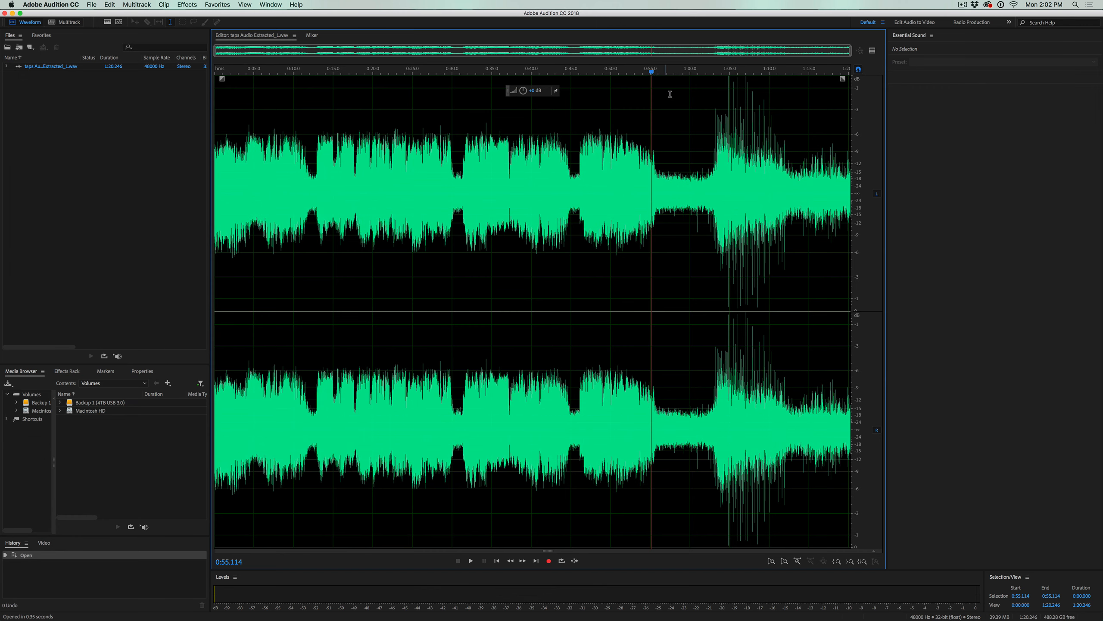
key(space)
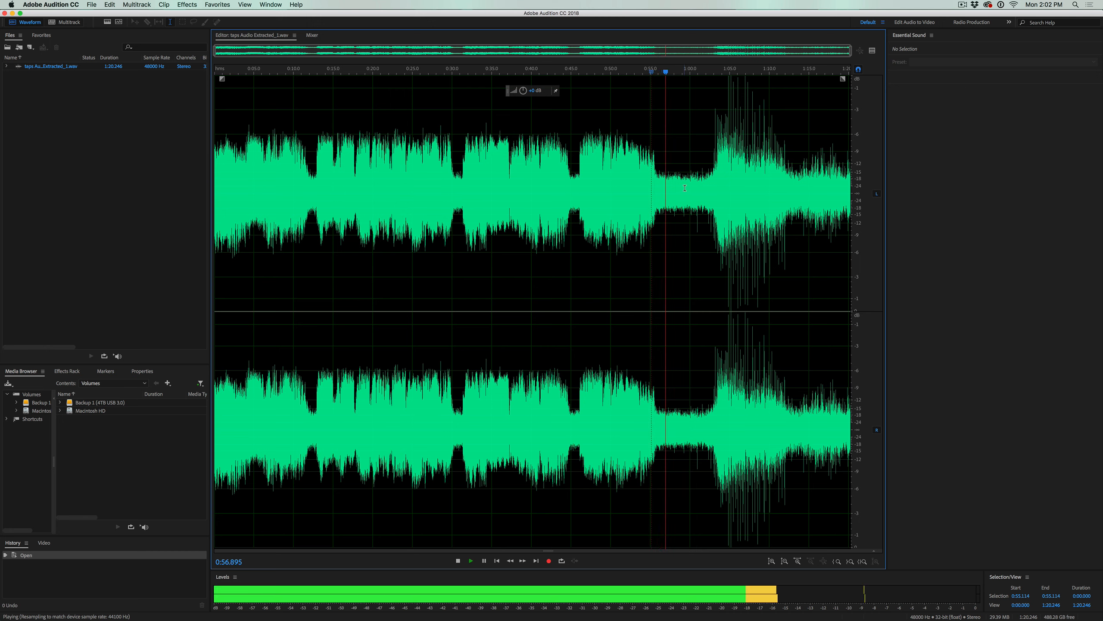
key(space)
drag(690, 187, 665, 185)
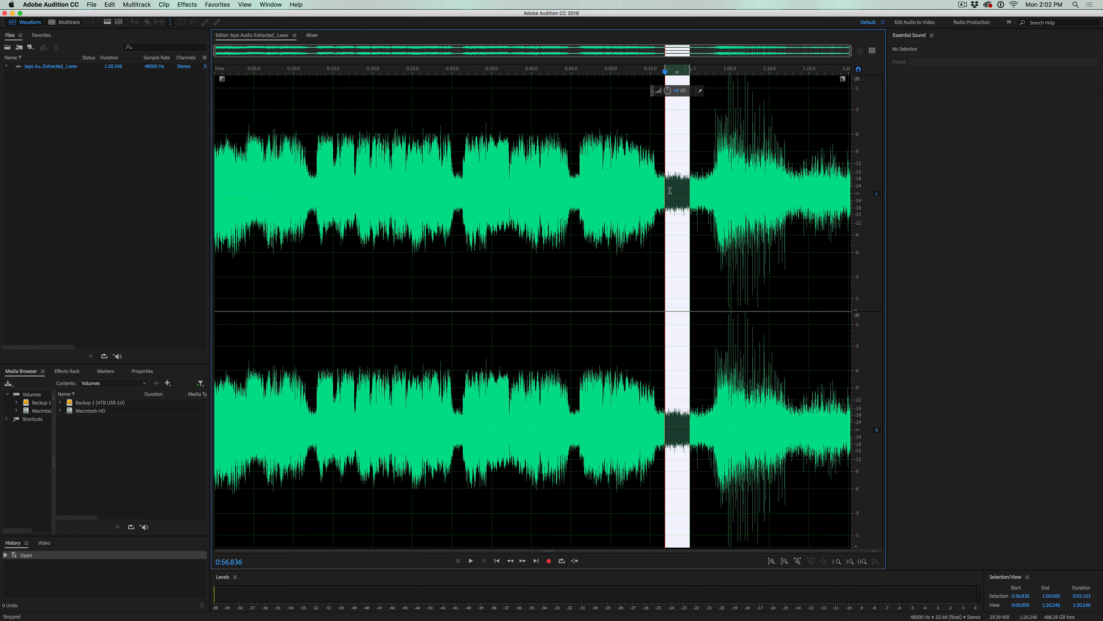
drag(576, 181, 570, 182)
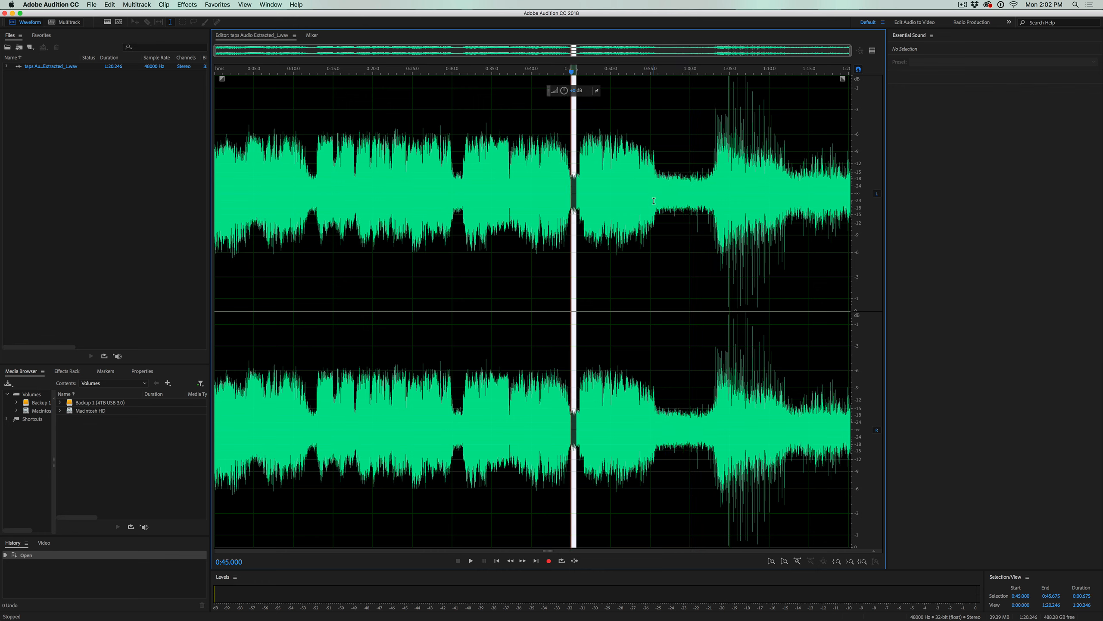
drag(664, 187, 687, 187)
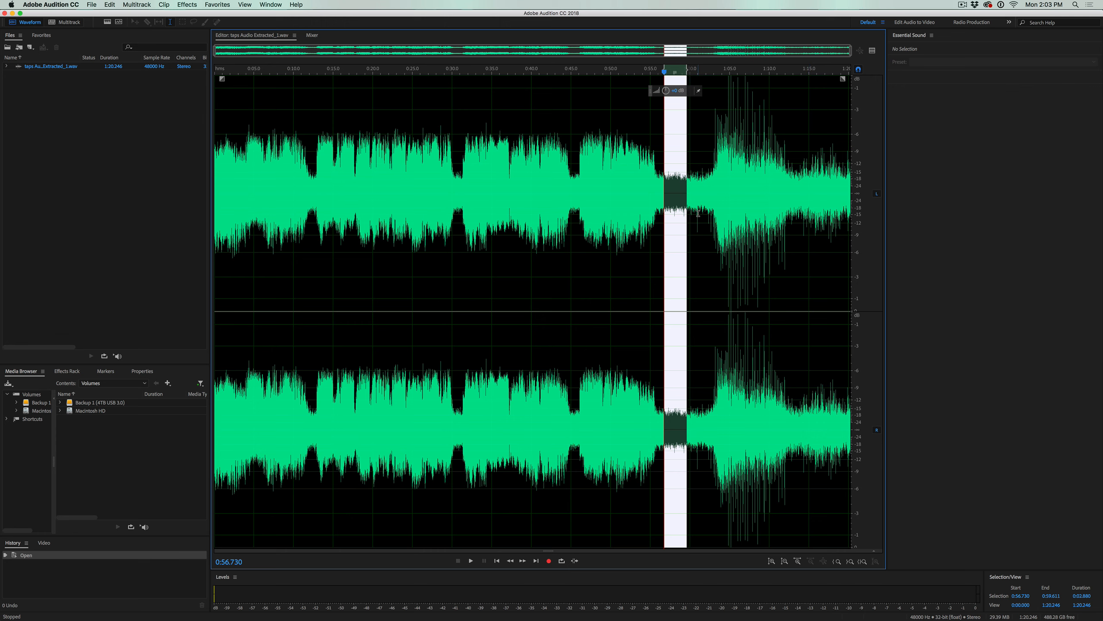
Capture a noise print from the selected quiet stretch, then clear the time selection
click(186, 4)
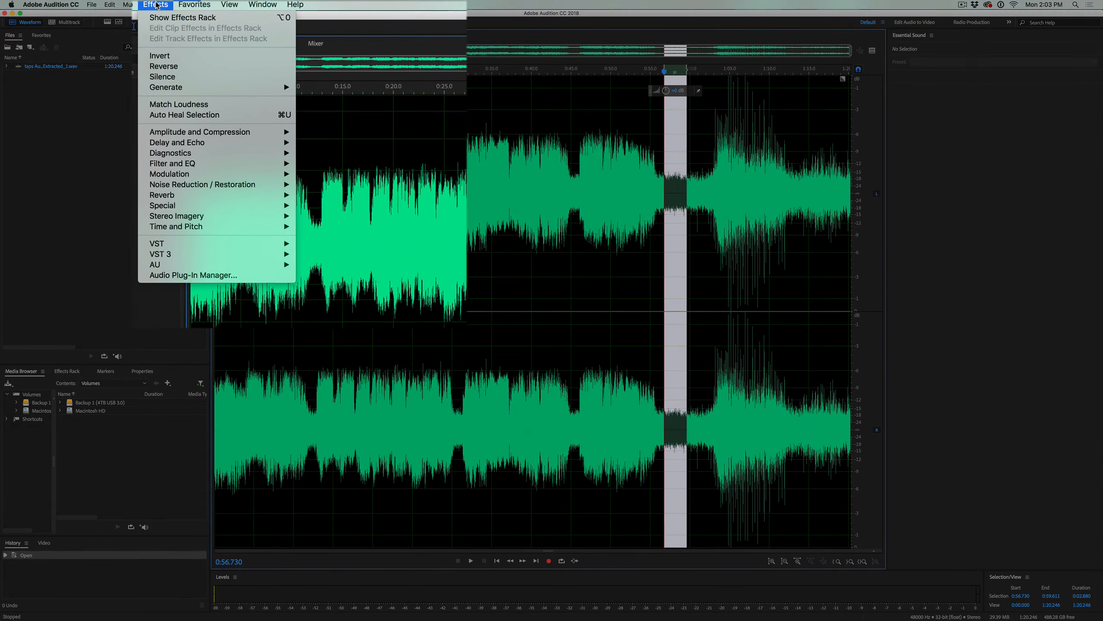
mouse_move(240, 187)
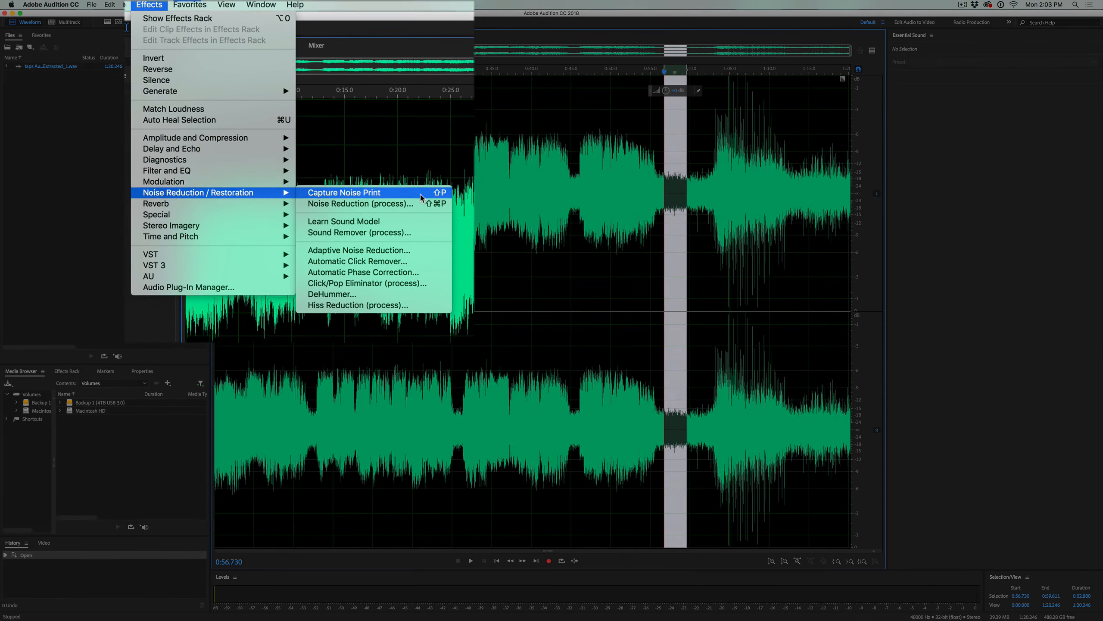
click(395, 154)
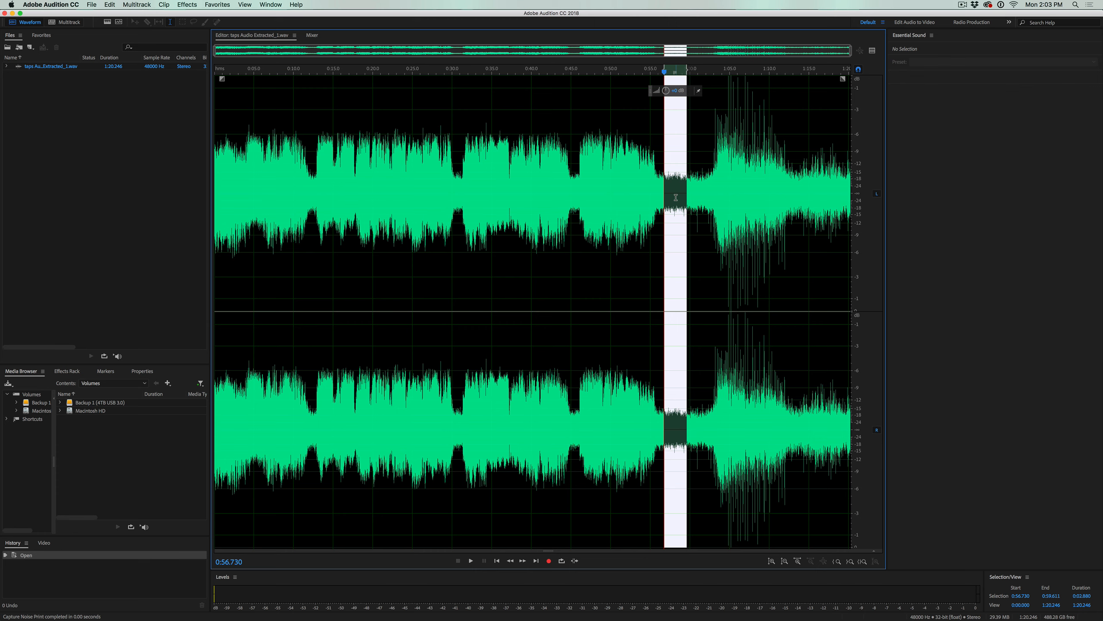
click(644, 249)
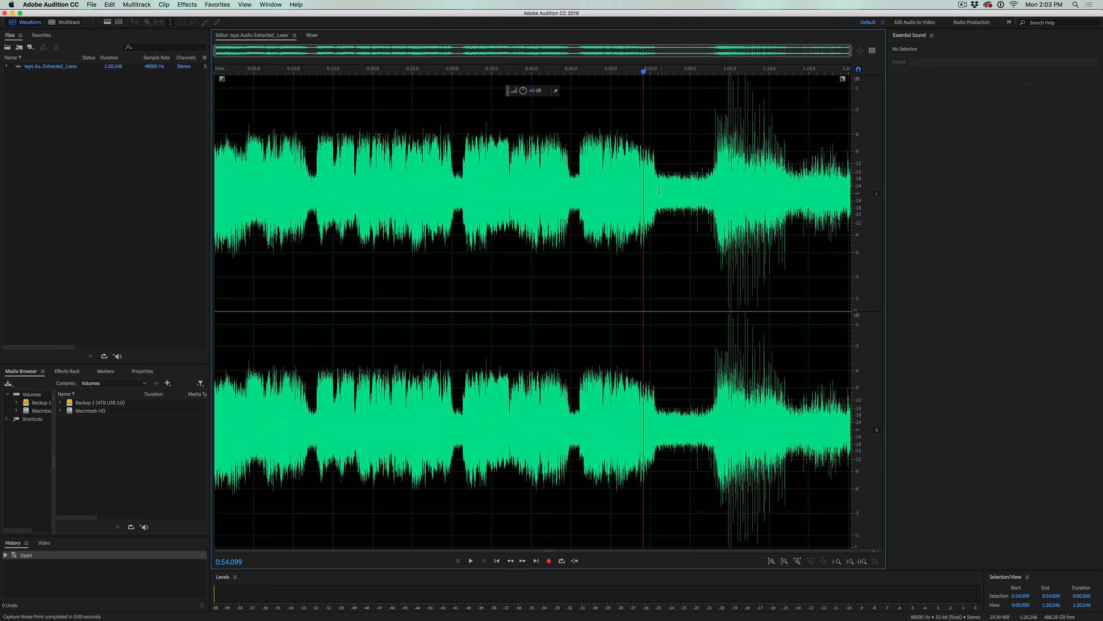
Deselect all audio and show the Effects > Noise Reduction / Restoration submenu
drag(659, 226, 697, 188)
click(615, 289)
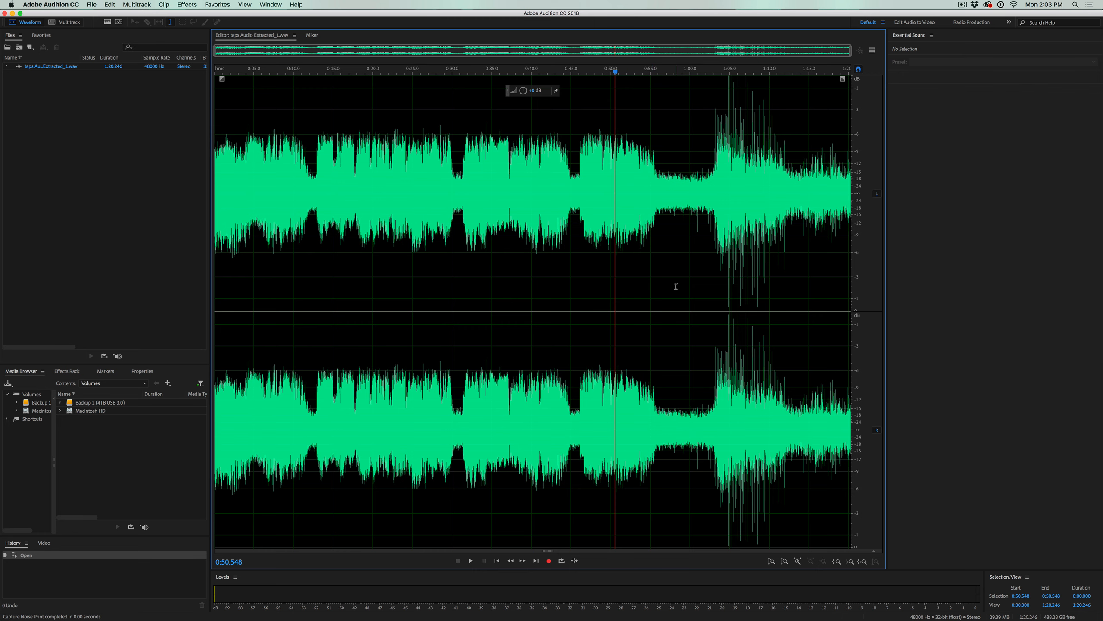
click(187, 4)
mouse_move(223, 145)
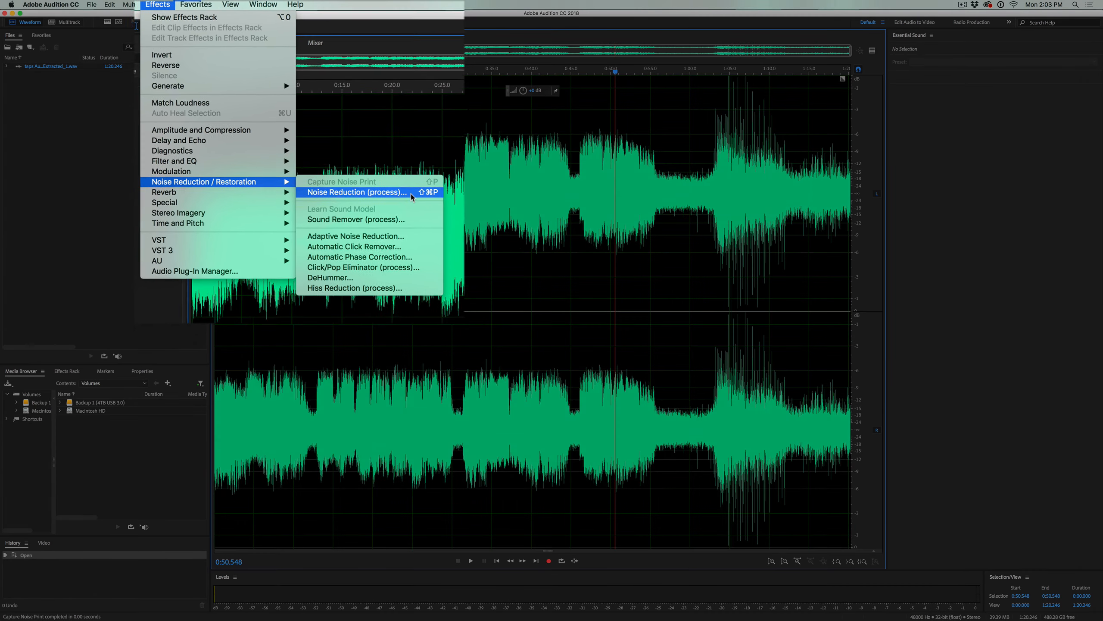
Preview Noise Reduction (process) at 50% reduction, then apply it to the whole file
click(389, 157)
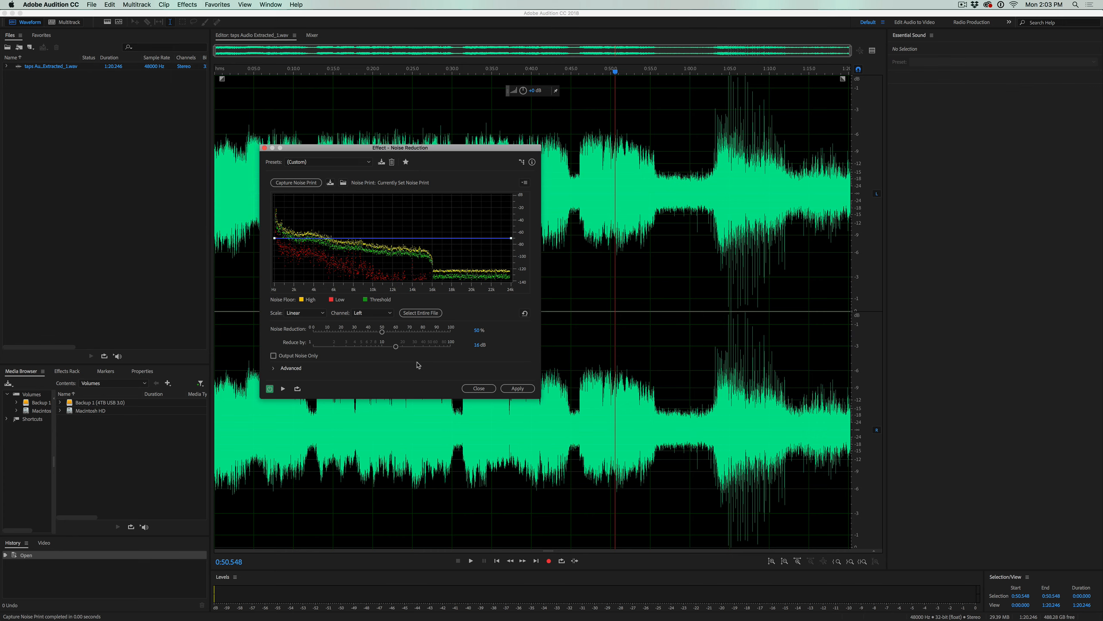
click(283, 390)
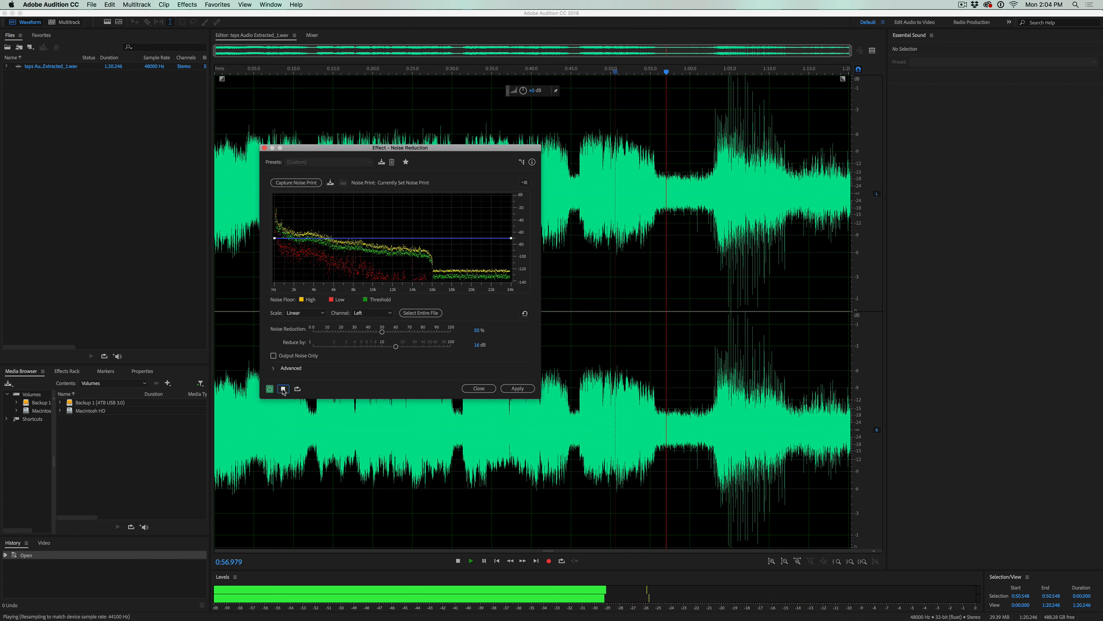
click(283, 390)
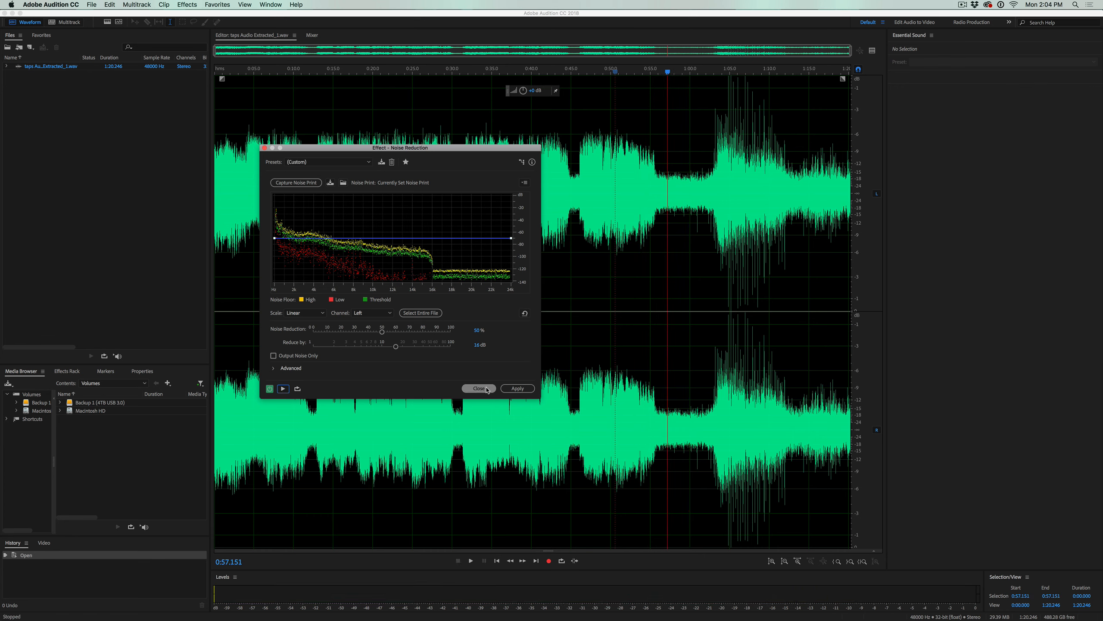
click(509, 389)
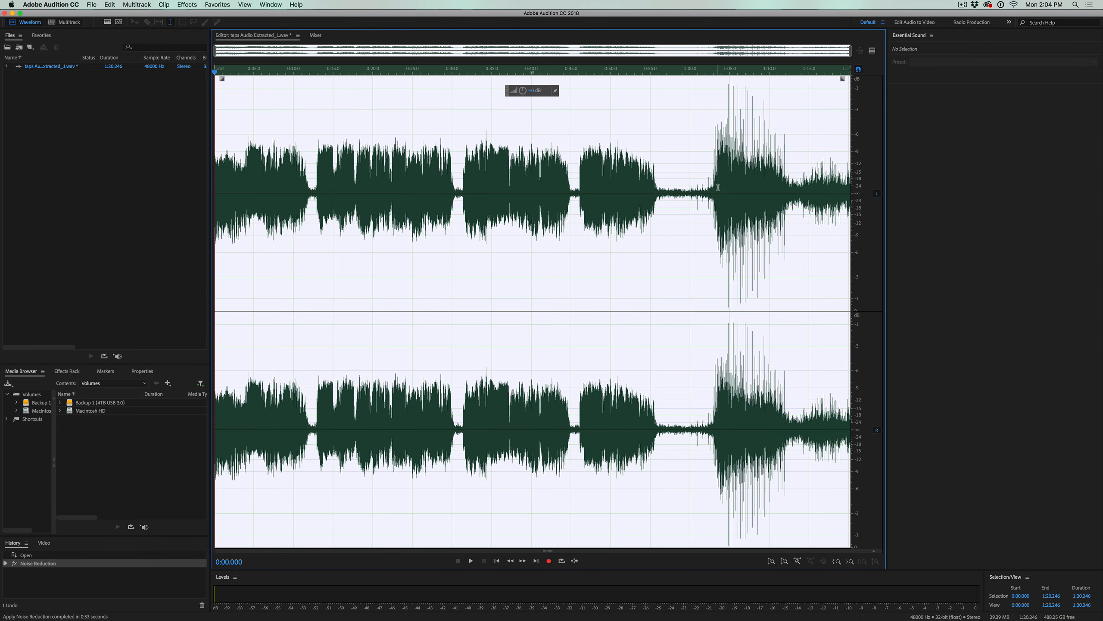
Inspect the cleaned quiet gap, save the WAV via File > Save, and return to Premiere Pro
mouse_move(664, 186)
mouse_down()
mouse_move(684, 186)
mouse_move(666, 187)
mouse_up()
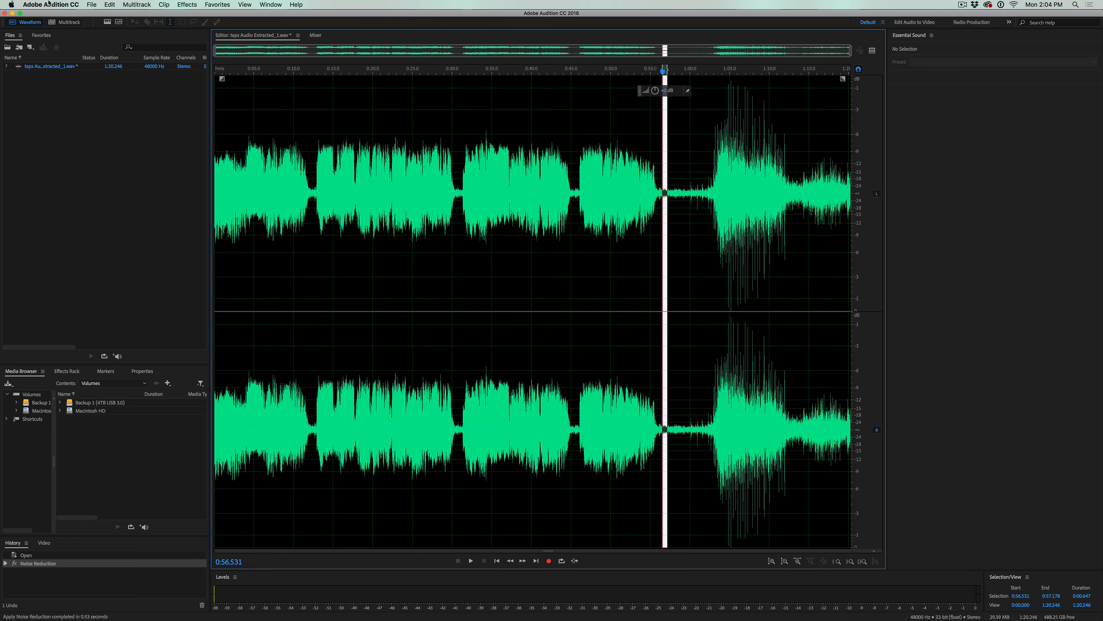
click(91, 4)
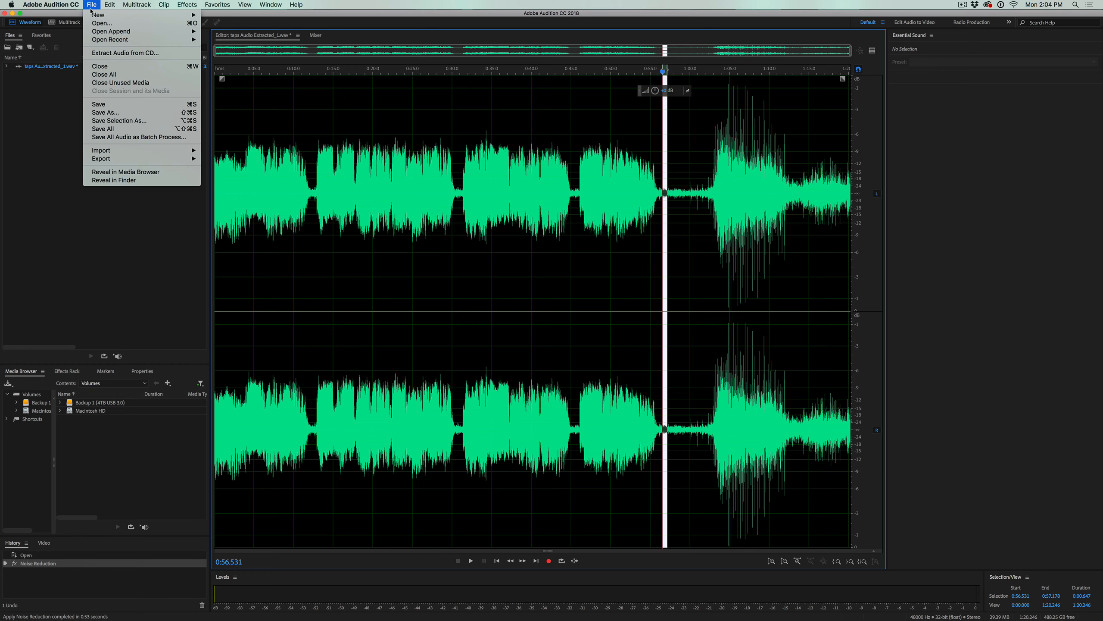
click(112, 105)
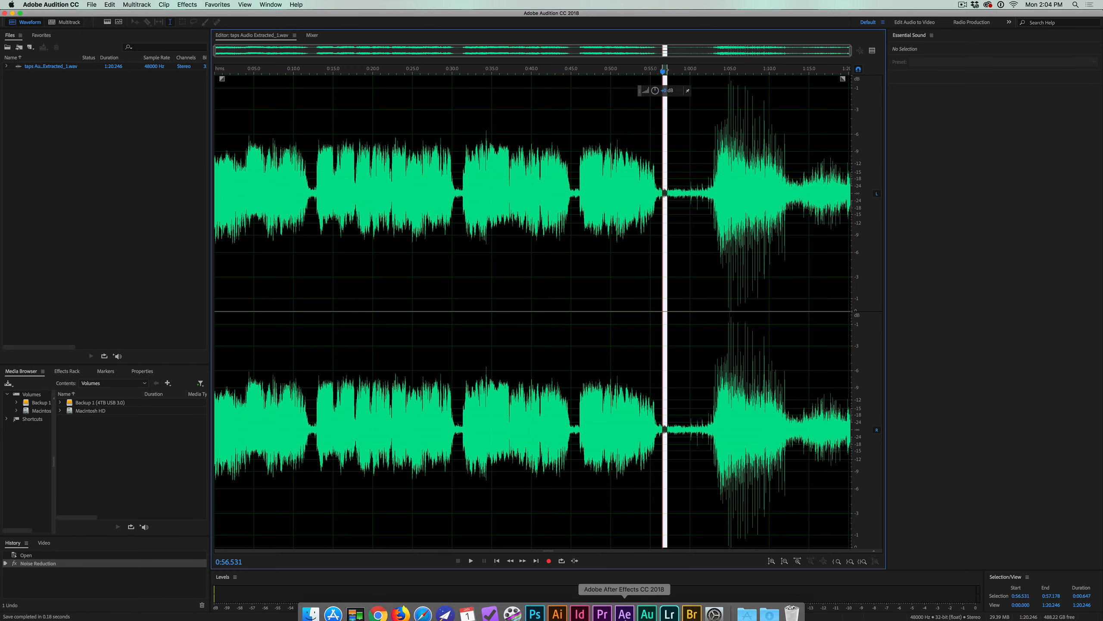
click(602, 605)
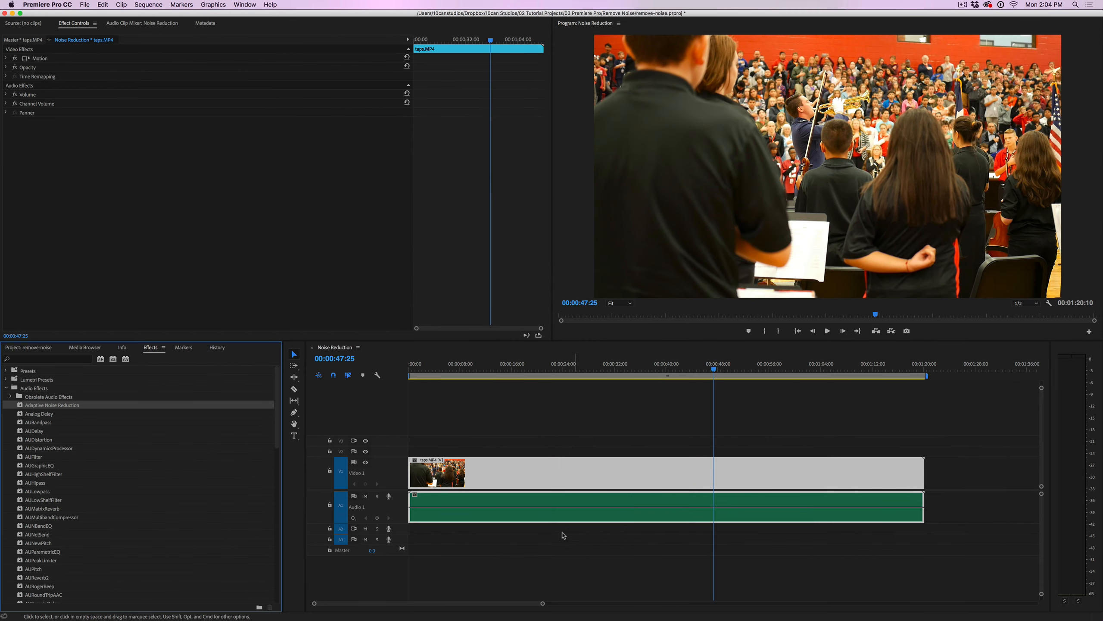
Refresh the taps.MP4 timeline waveform, then select taps Audio Extracted_1.wav in the 02 A-roll bin
click(578, 514)
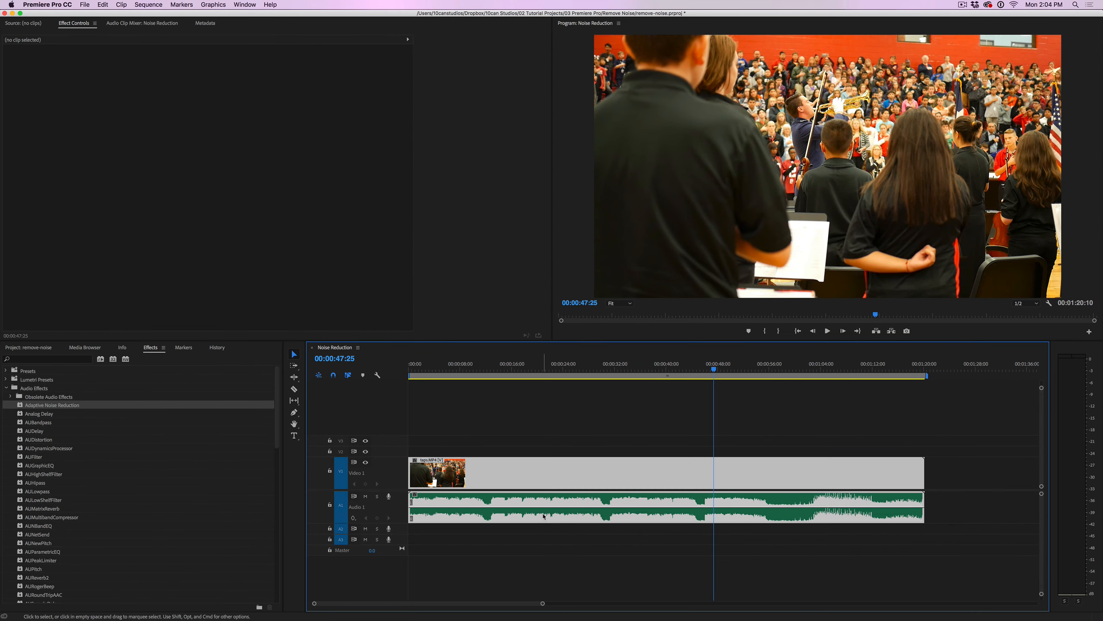
click(557, 551)
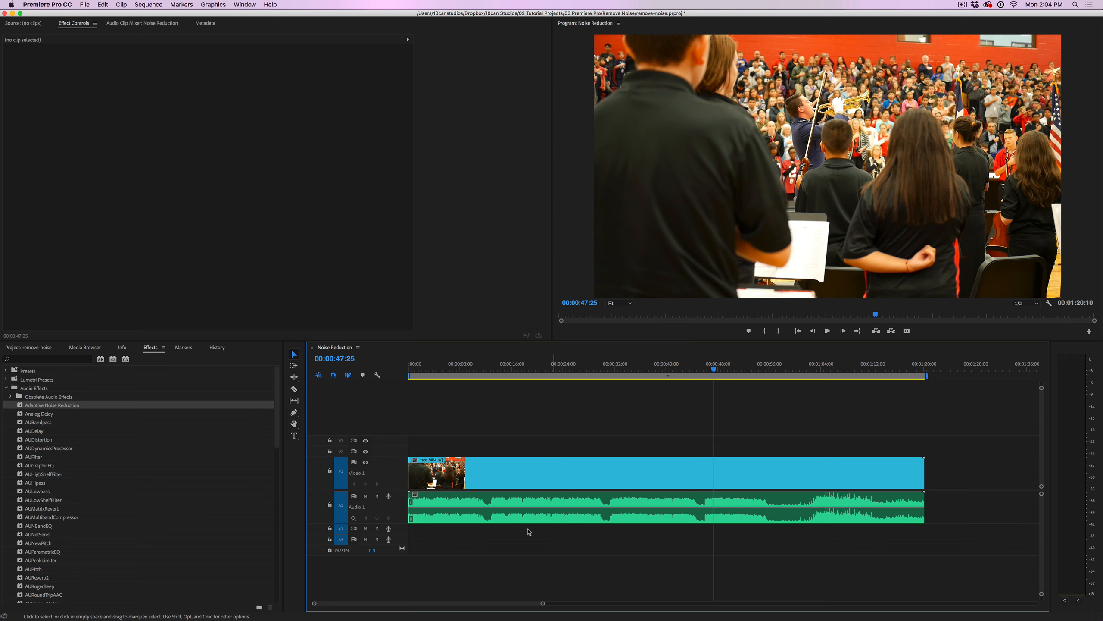
click(47, 350)
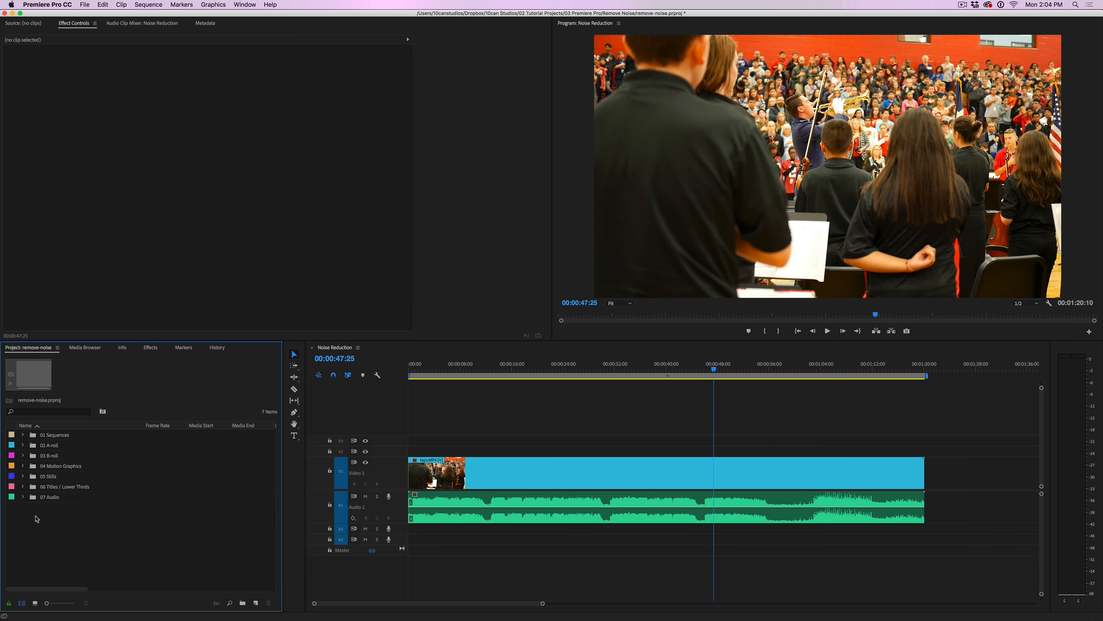
click(22, 445)
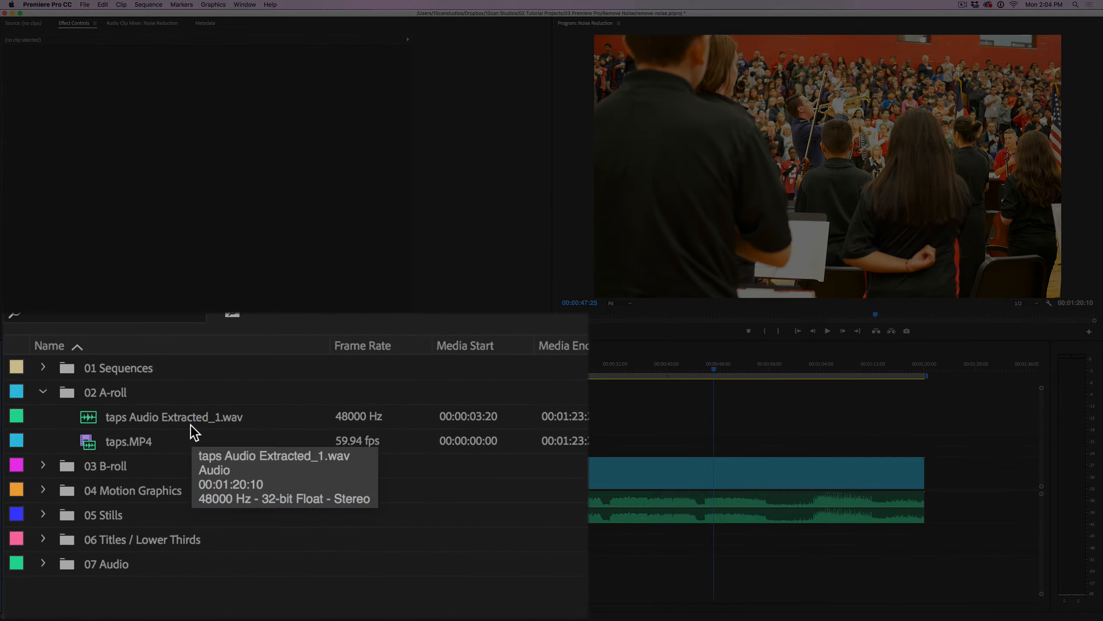
click(116, 444)
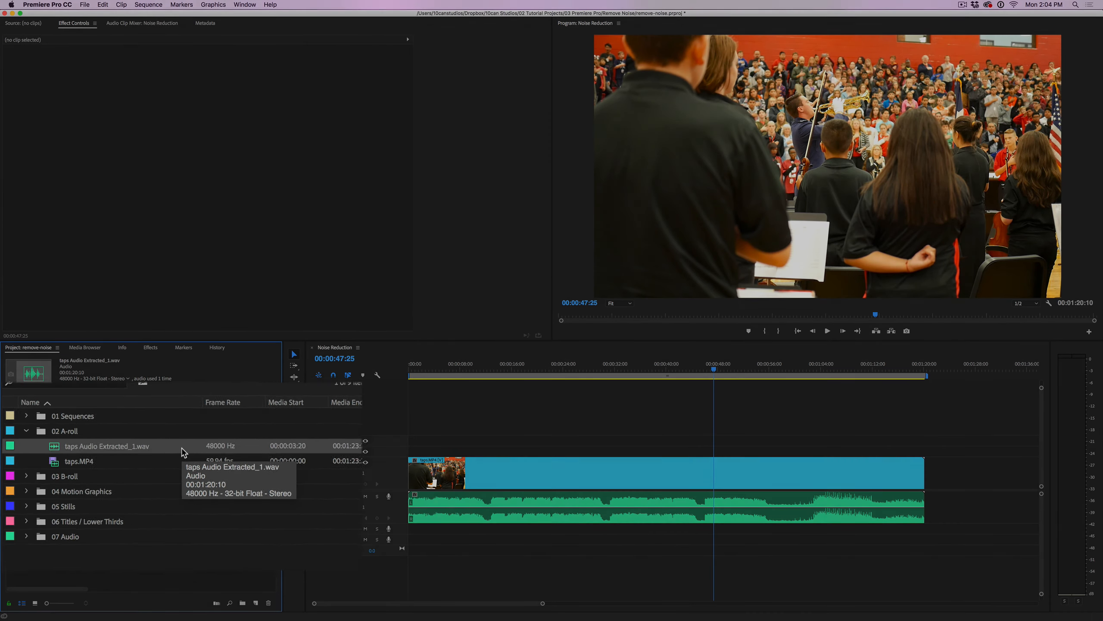
drag(714, 370, 692, 385)
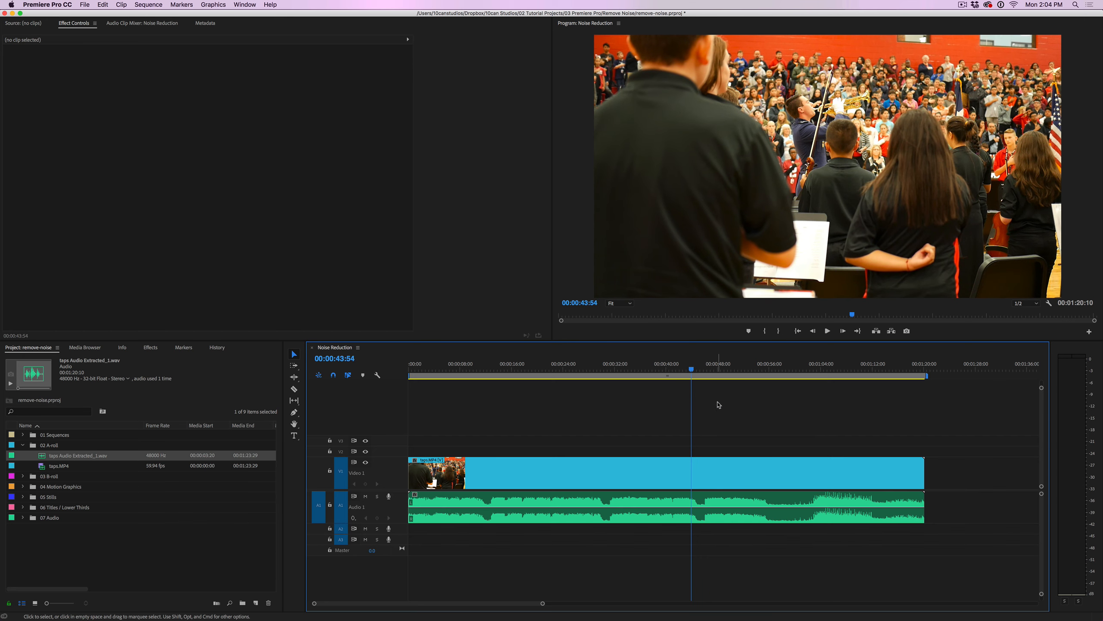
key(space)
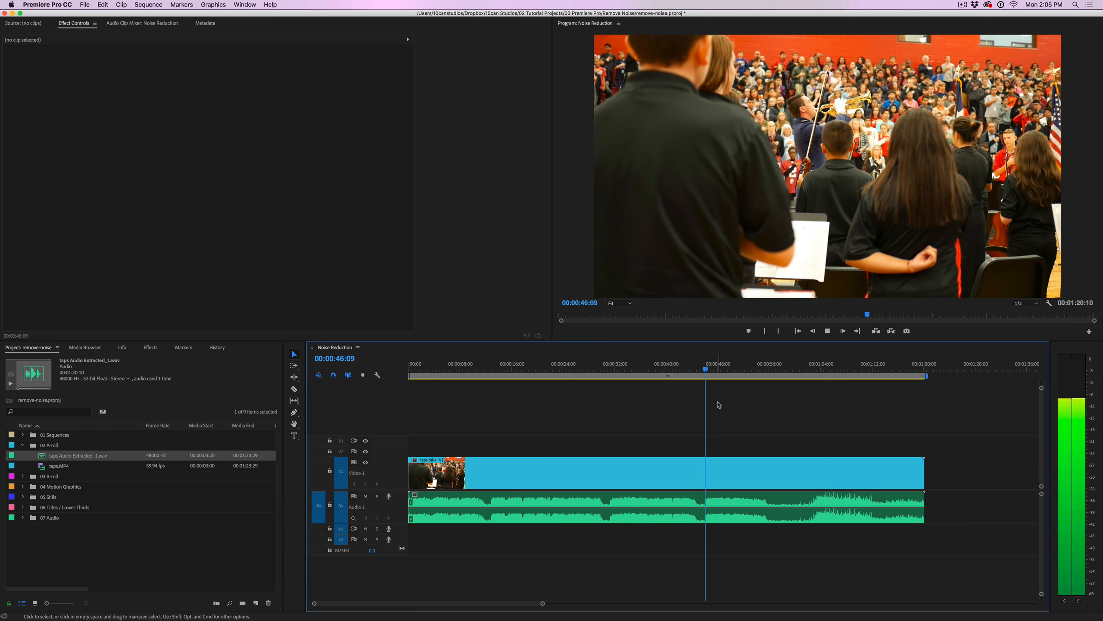
key(space)
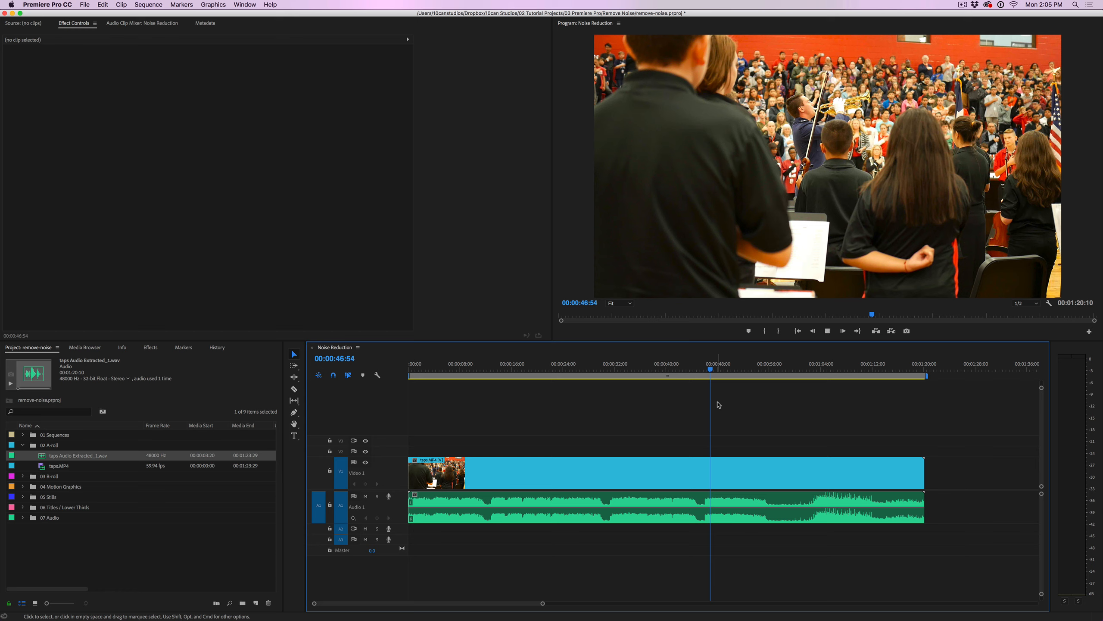
key(space)
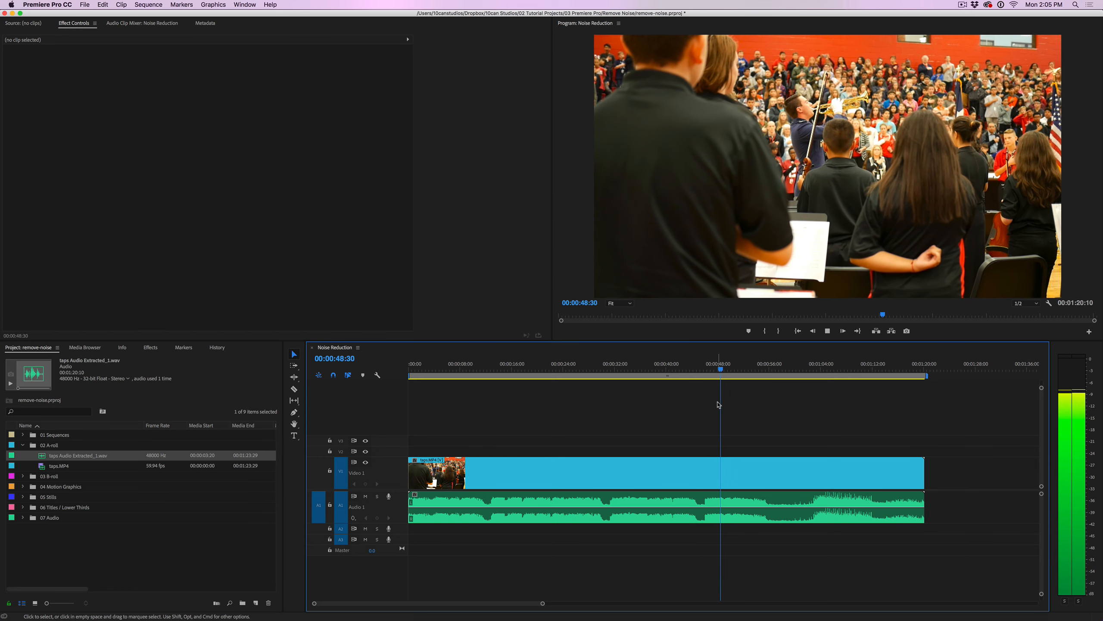
key(space)
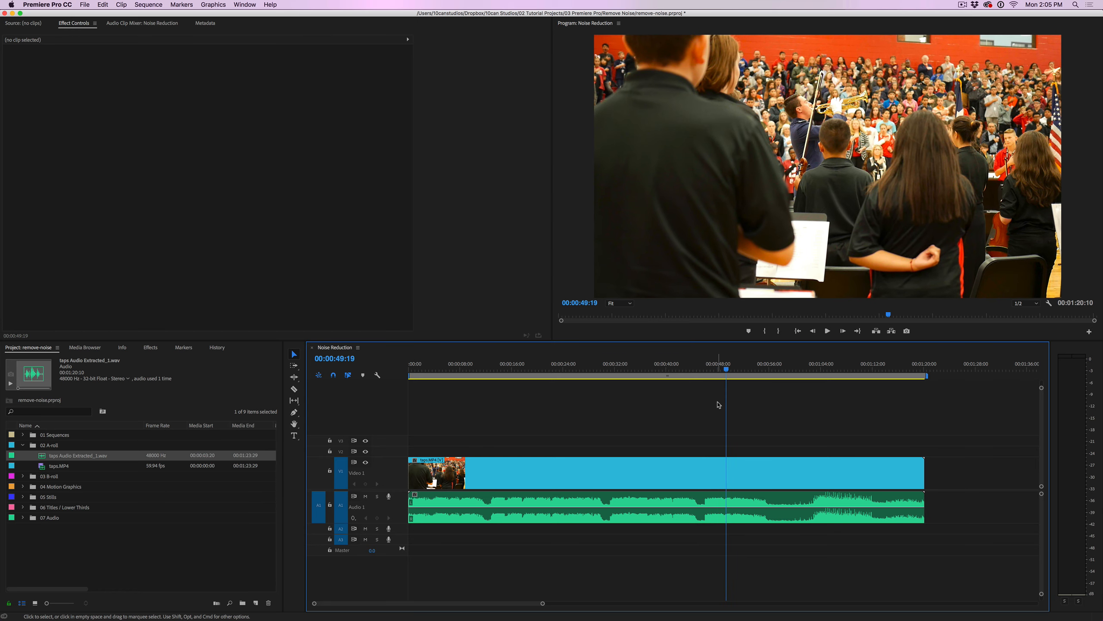